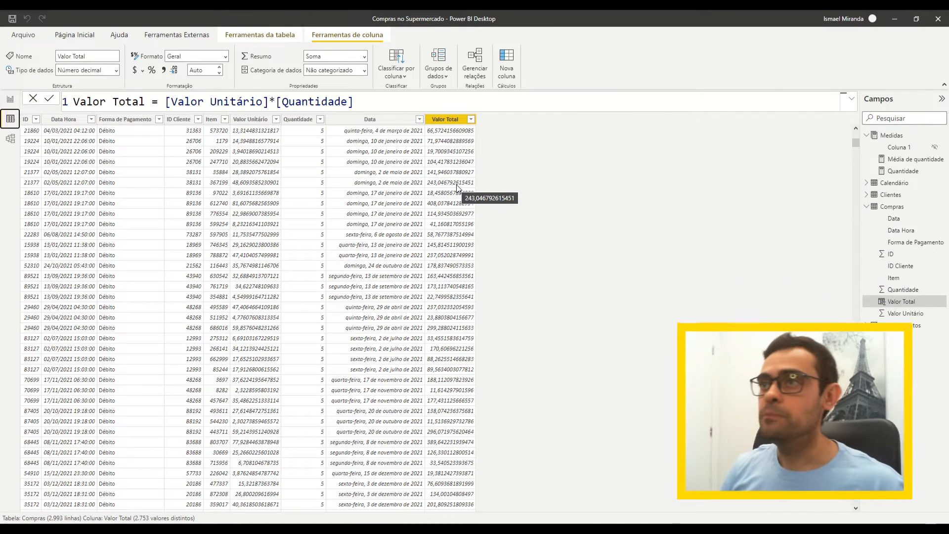
# Return to the report page and create a new measure named Valor Total Medida in the Medidas table
pyautogui.click(10, 99)
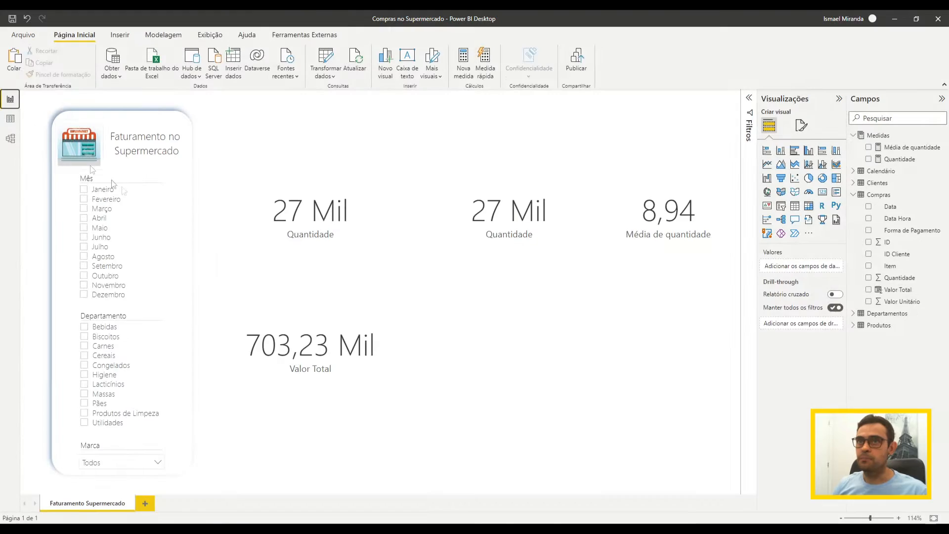
pyautogui.click(391, 349)
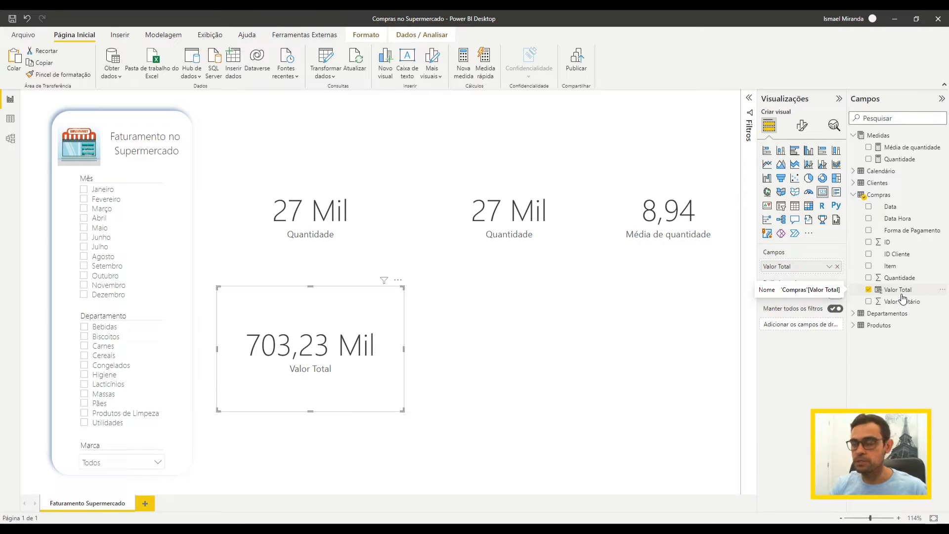
pyautogui.click(878, 135)
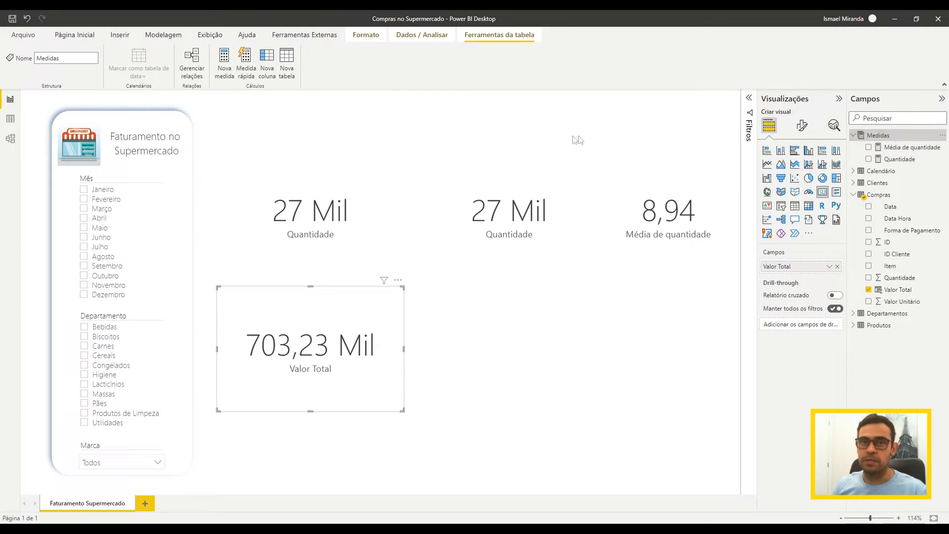
pyautogui.rightClick(856, 138)
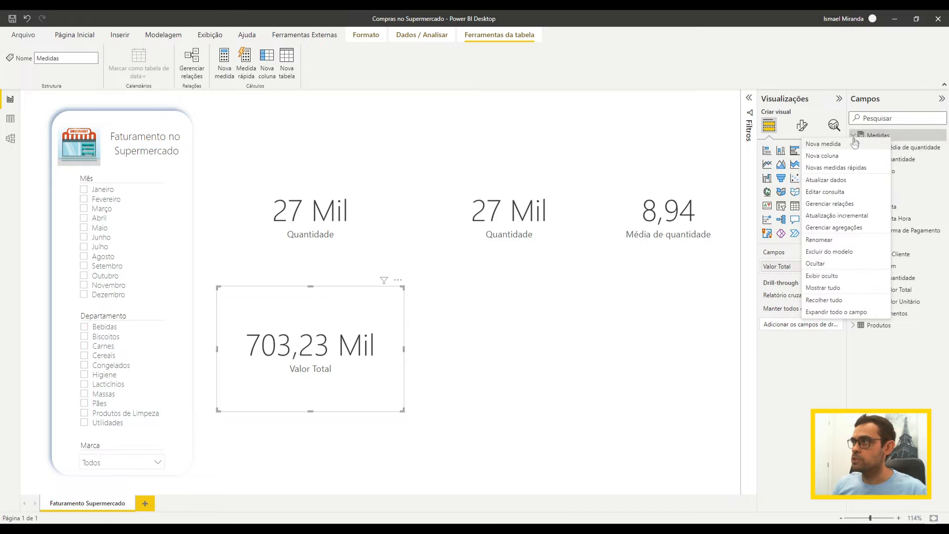
pyautogui.click(848, 145)
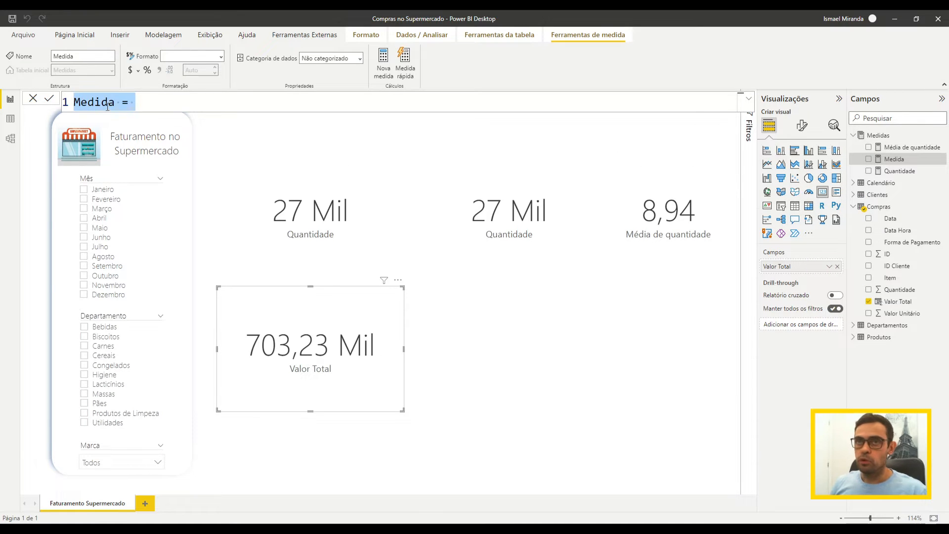
pyautogui.write('Valor Tot')
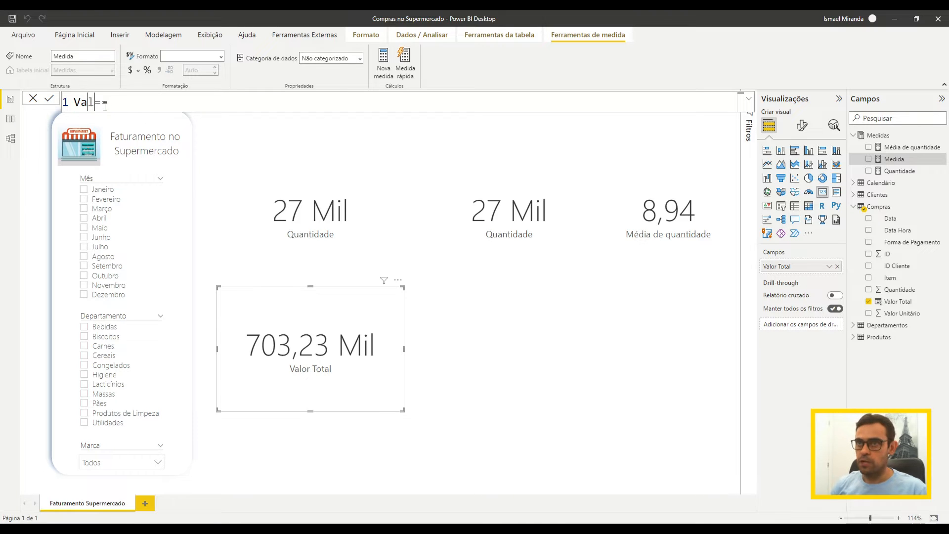
pyautogui.write('al Medida')
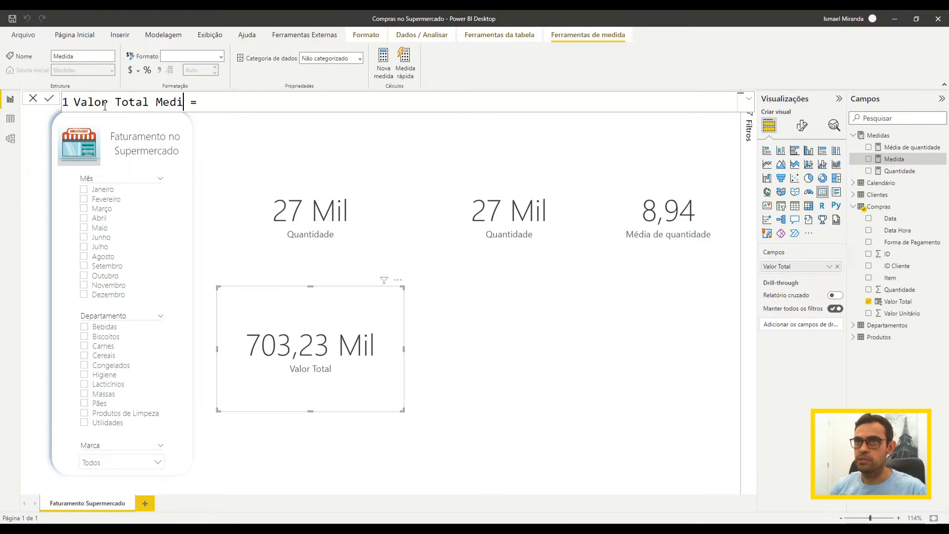
pyautogui.click(228, 100)
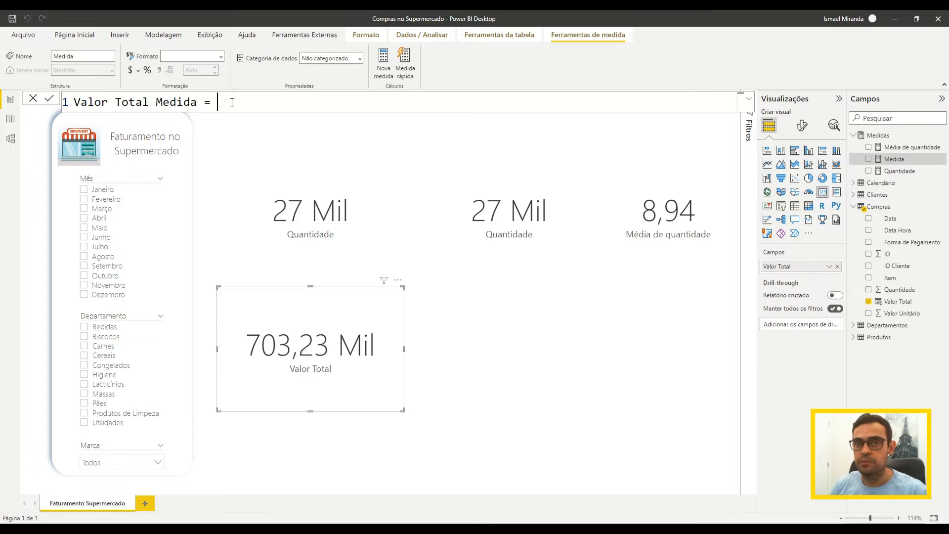
# Begin the measure's formula with the SUMX function, using Compras as its table argument
pyautogui.write('SUM')
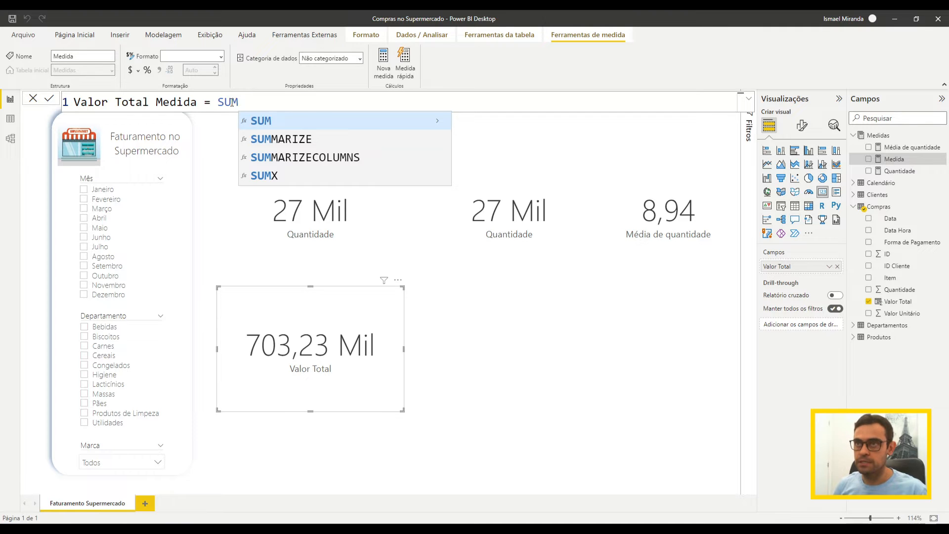
pyautogui.write('X')
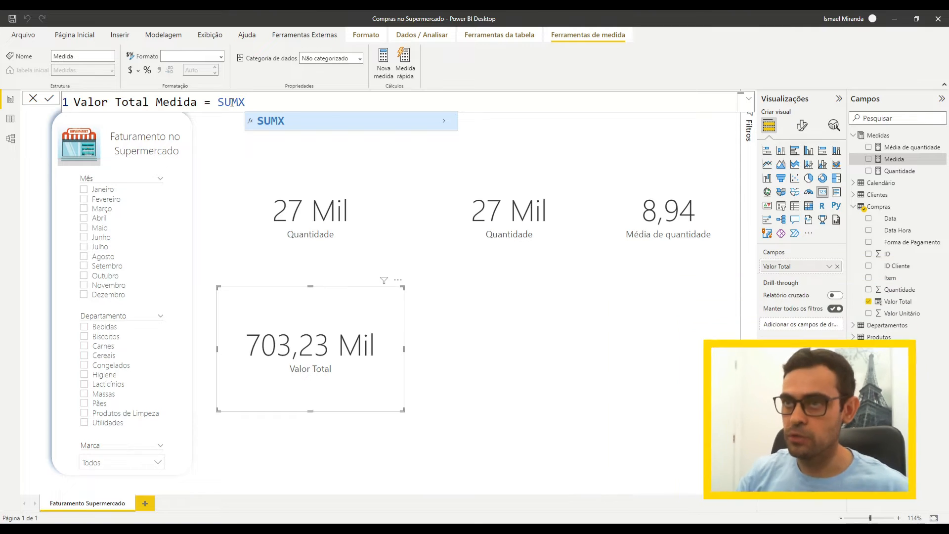
pyautogui.write('(')
pyautogui.click(273, 100)
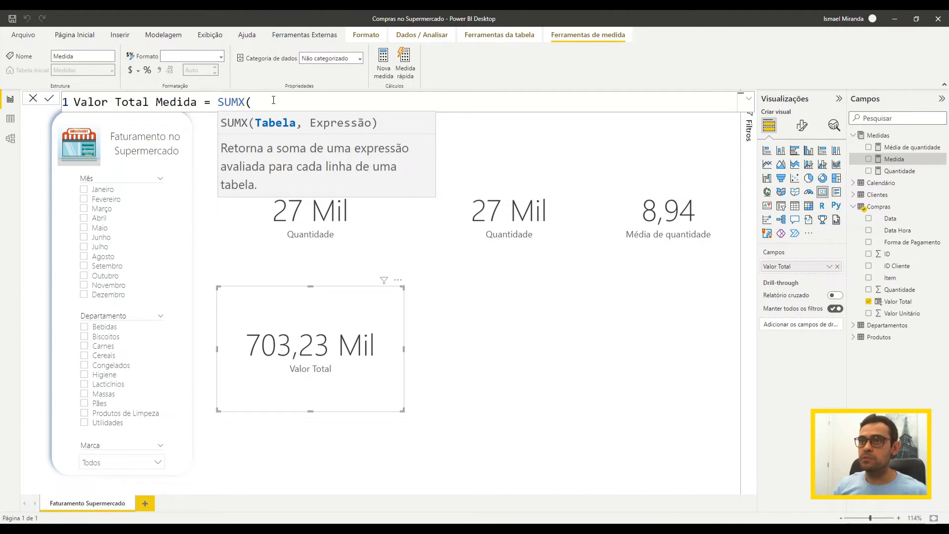
pyautogui.write('COMP')
pyautogui.write('s')
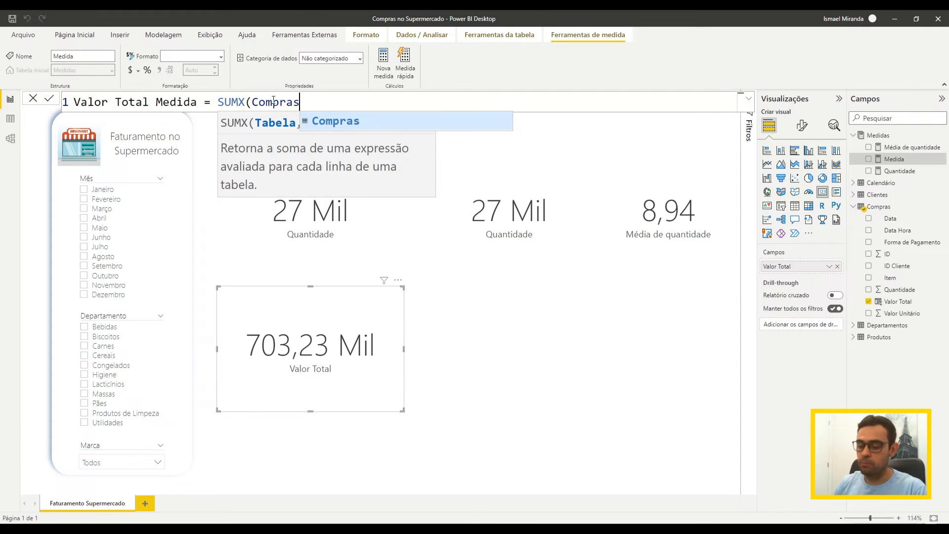
pyautogui.write(',')
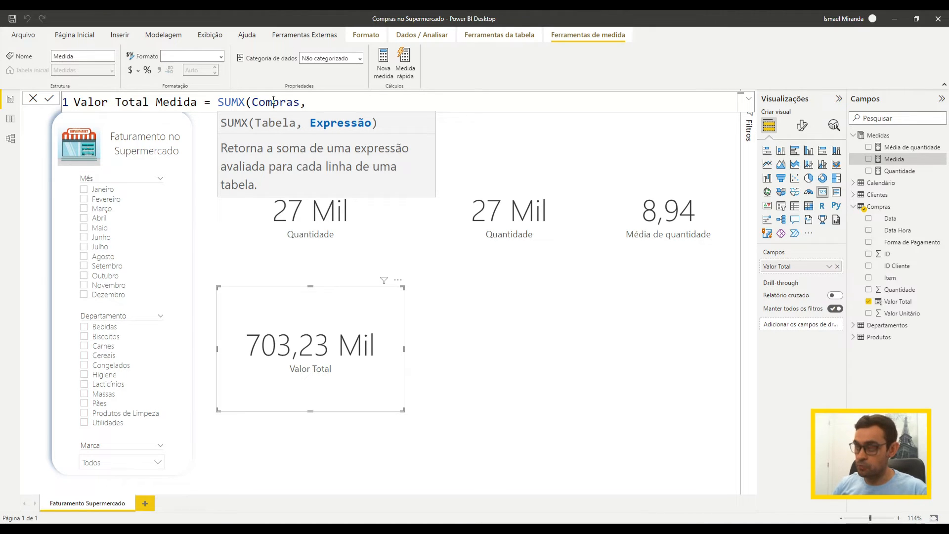
# Enter [Quantidade]*[Valor Unitário] as the expression argument of SUMX
pyautogui.write('[')
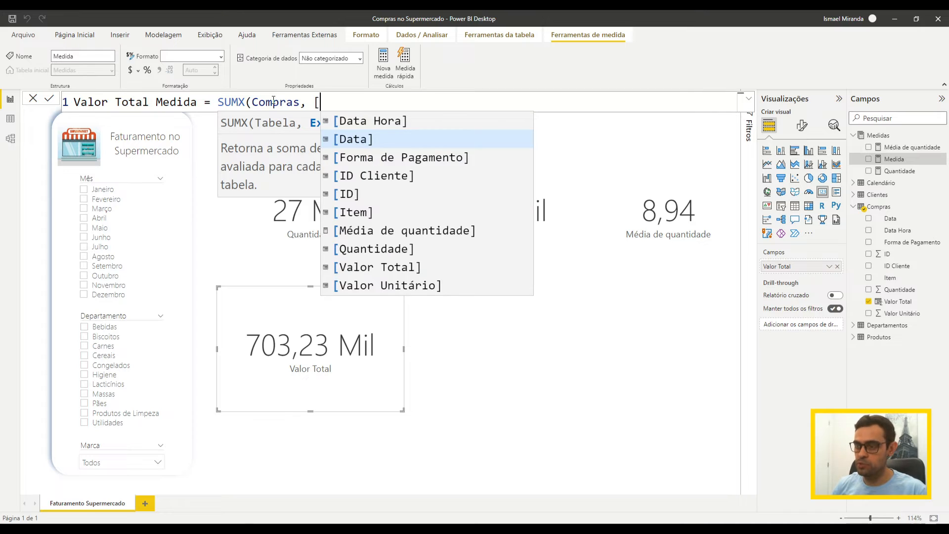
pyautogui.write('QUAN')
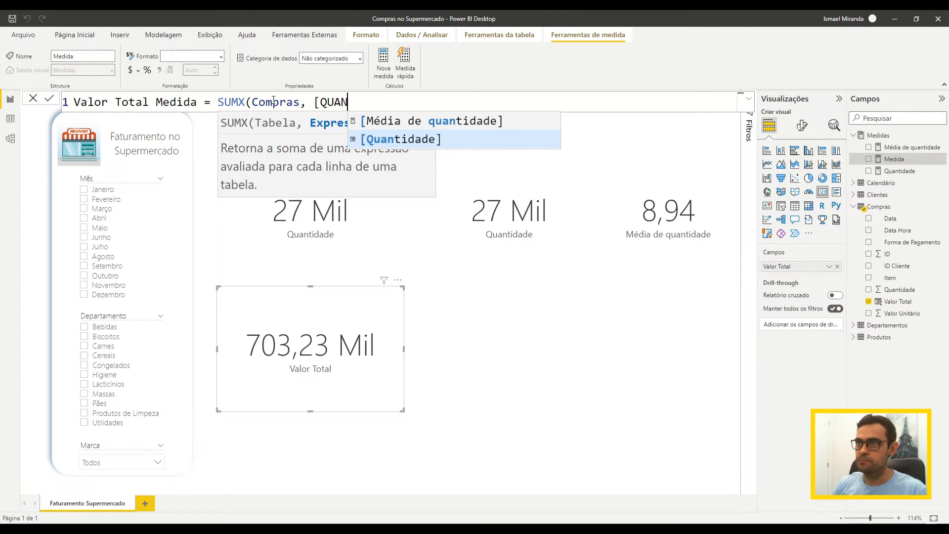
pyautogui.press('Tab')
pyautogui.write('*[VALOR')
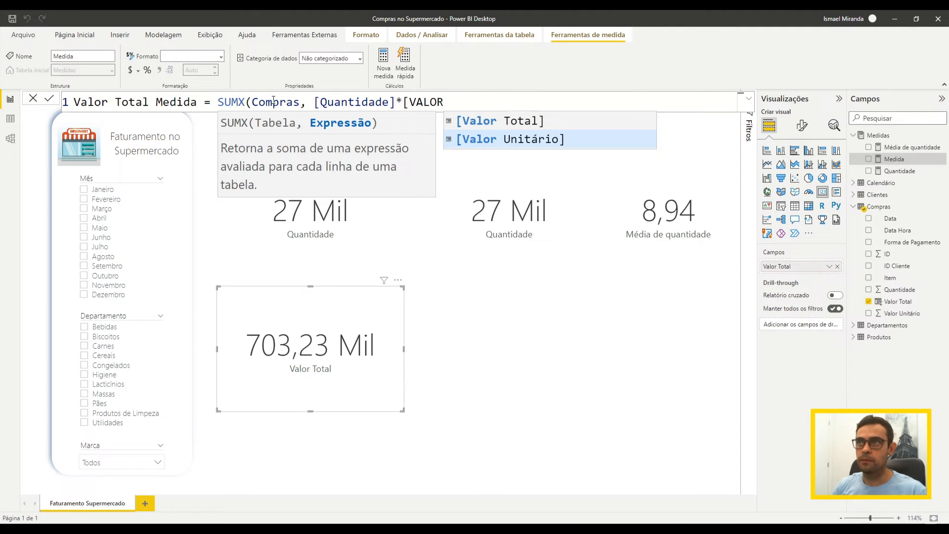
pyautogui.press('Tab')
# Highlight the [Quantidade]*[Valor Unitário] expression in the formula to review it
pyautogui.hotkey('shift', 'Left')
pyautogui.hotkey('shift', 'Left')
pyautogui.hotkey('shift', 'Left')
pyautogui.hotkey('shift', 'Left')
pyautogui.hotkey('shift', 'Left')
pyautogui.hotkey('shift', 'Left')
pyautogui.hotkey('shift', 'Left')
pyautogui.hotkey('shift', 'Left')
pyautogui.hotkey('shift', 'Left')
pyautogui.hotkey('shift', 'Left')
pyautogui.hotkey('shift', 'Left')
pyautogui.hotkey('shift', 'Left')
pyautogui.hotkey('shift', 'Left')
pyautogui.hotkey('shift', 'Left')
pyautogui.hotkey('shift', 'Left')
pyautogui.hotkey('shift', 'Left')
pyautogui.hotkey('shift', 'Left')
pyautogui.hotkey('shift', 'Left')
pyautogui.hotkey('shift', 'Left')
pyautogui.hotkey('shift', 'Left')
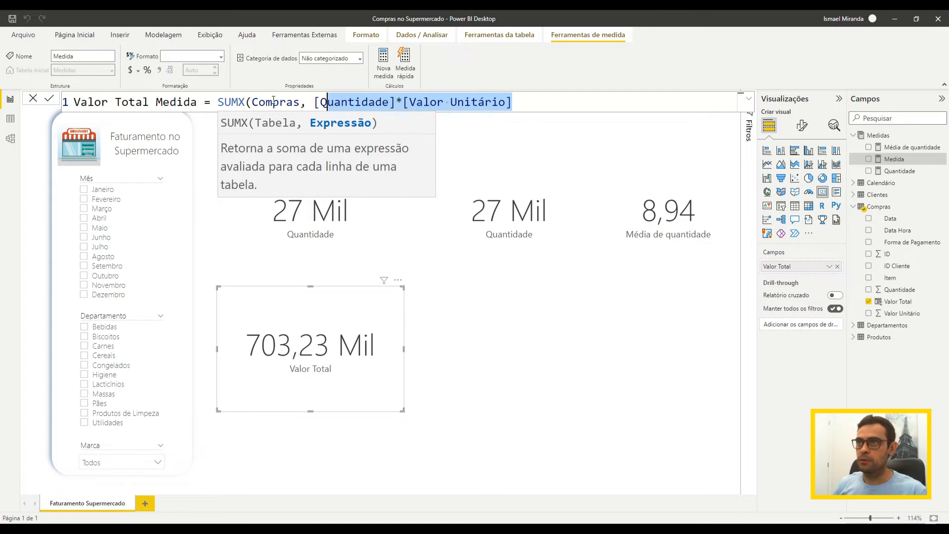
pyautogui.hotkey('shift', 'Left')
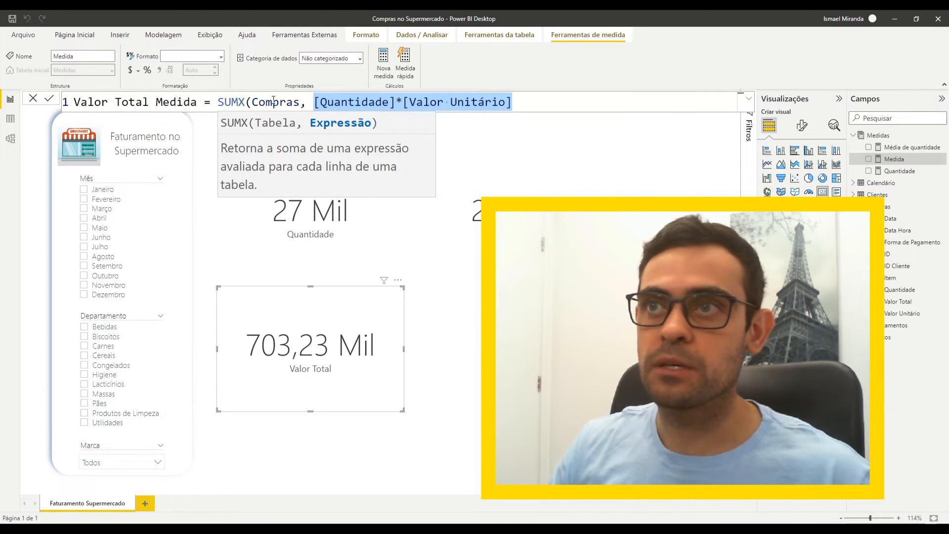
pyautogui.press('Right')
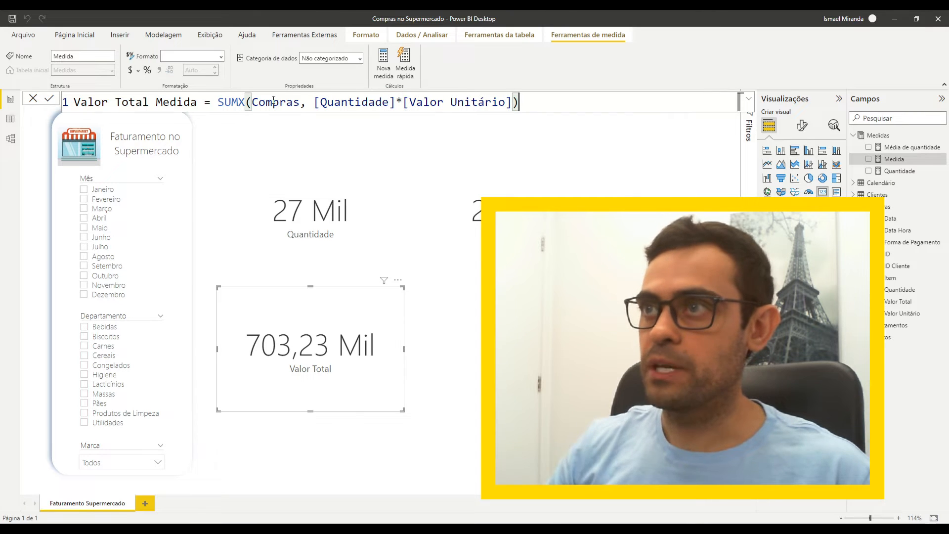
# Close the SUMX parenthesis, review the Compras argument and the function name, and commit the measure
pyautogui.write(')')
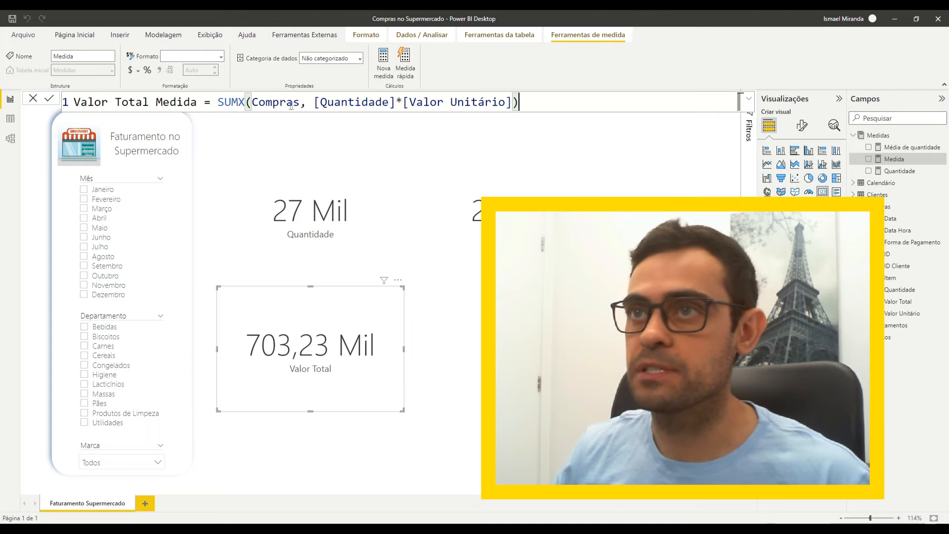
pyautogui.moveTo(299, 102); pyautogui.dragTo(259, 105)
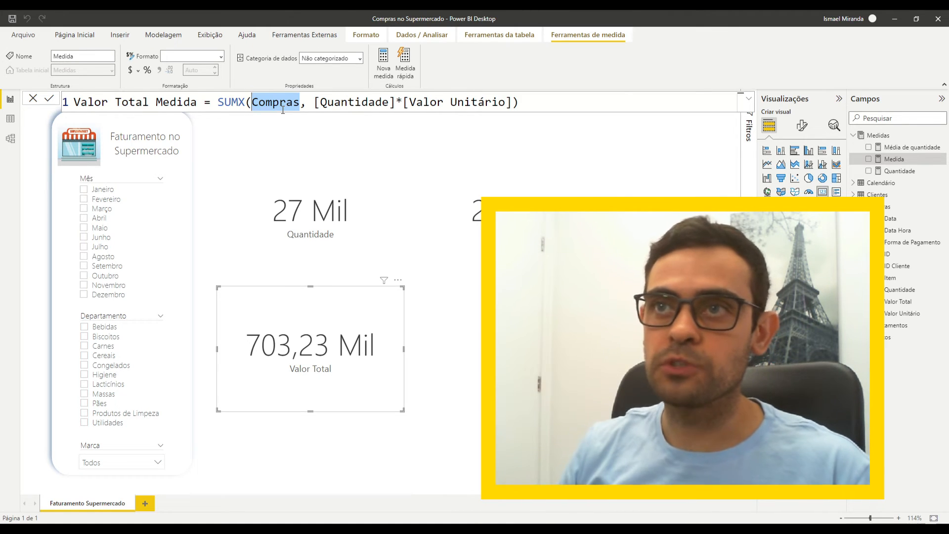
pyautogui.moveTo(238, 102); pyautogui.dragTo(213, 103)
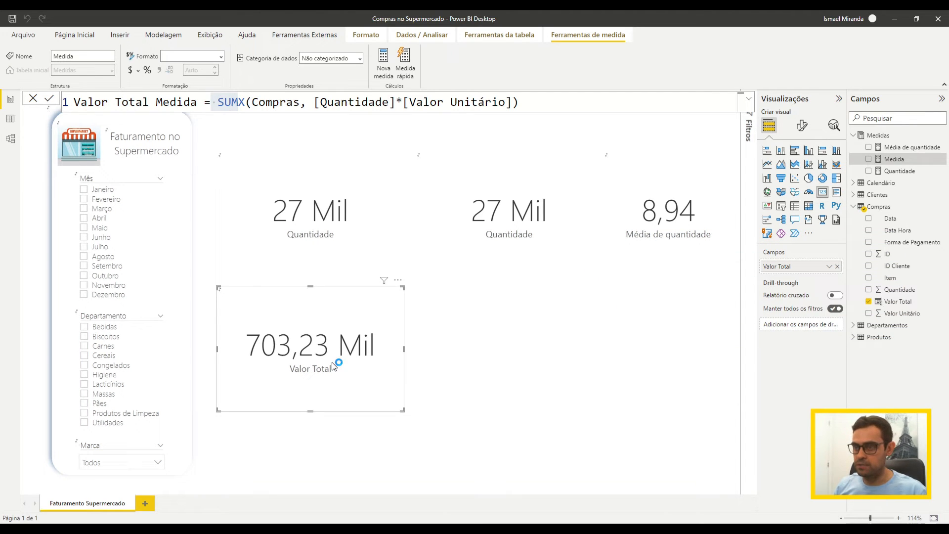
pyautogui.press('Return')
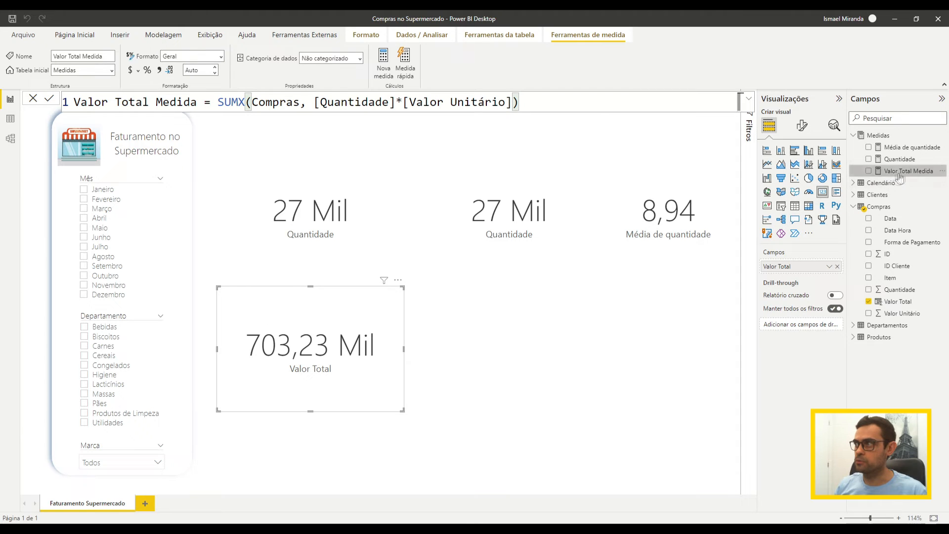
# Paste a copy of the Quantidade card and place it beside the Valor Total card
pyautogui.click(375, 379)
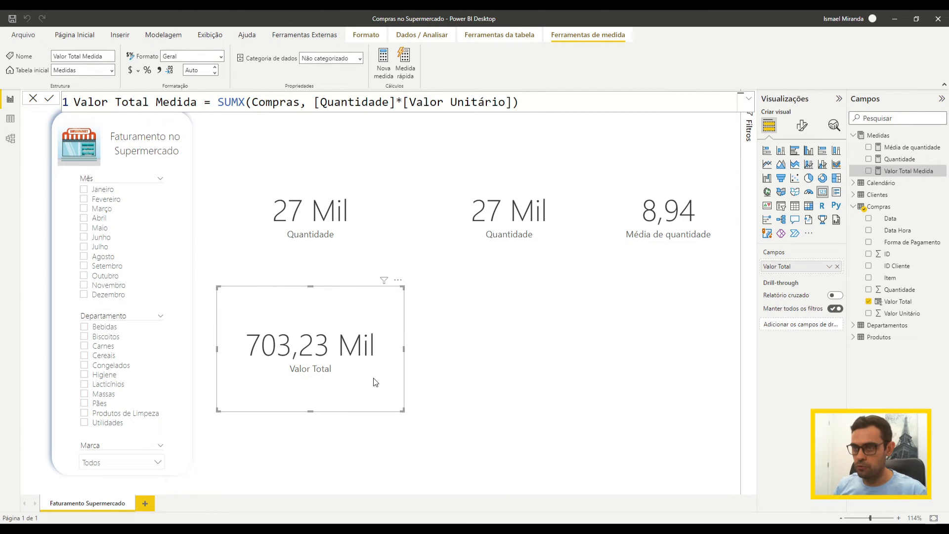
pyautogui.click(354, 356)
pyautogui.hotkey('ctrl', 'v')
pyautogui.moveTo(310, 240); pyautogui.dragTo(510, 380)
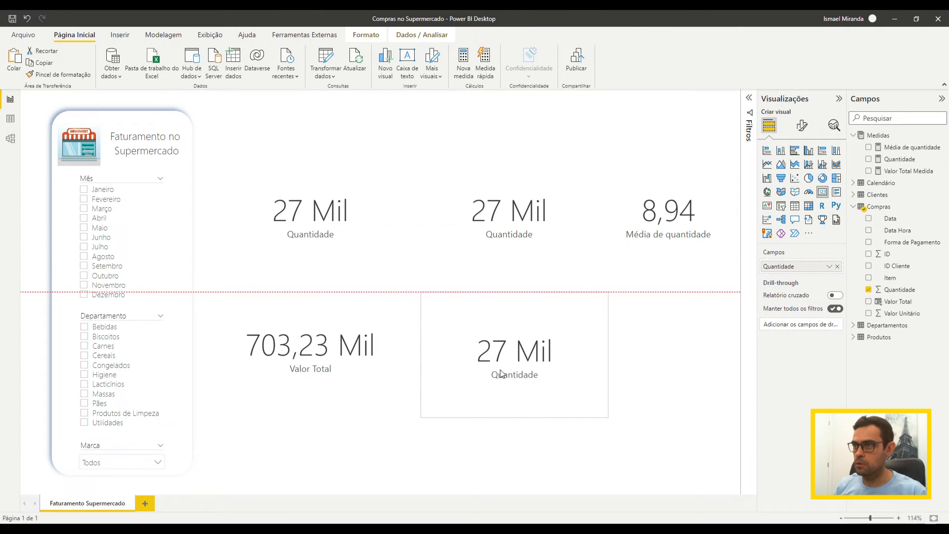
# Replace the pasted card's field with the Valor Total Medida measure and align the card with the Valor Total card
pyautogui.click(836, 266)
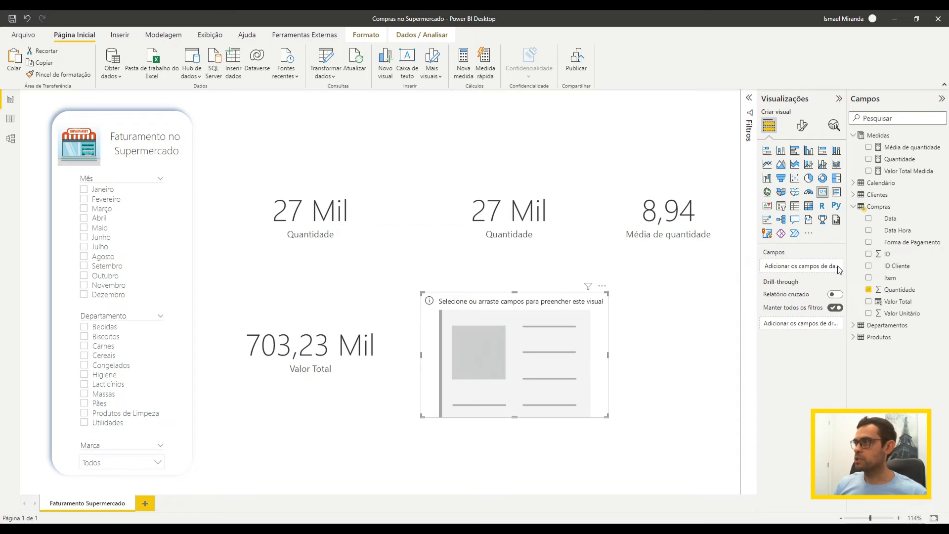
pyautogui.moveTo(913, 173); pyautogui.dragTo(803, 265)
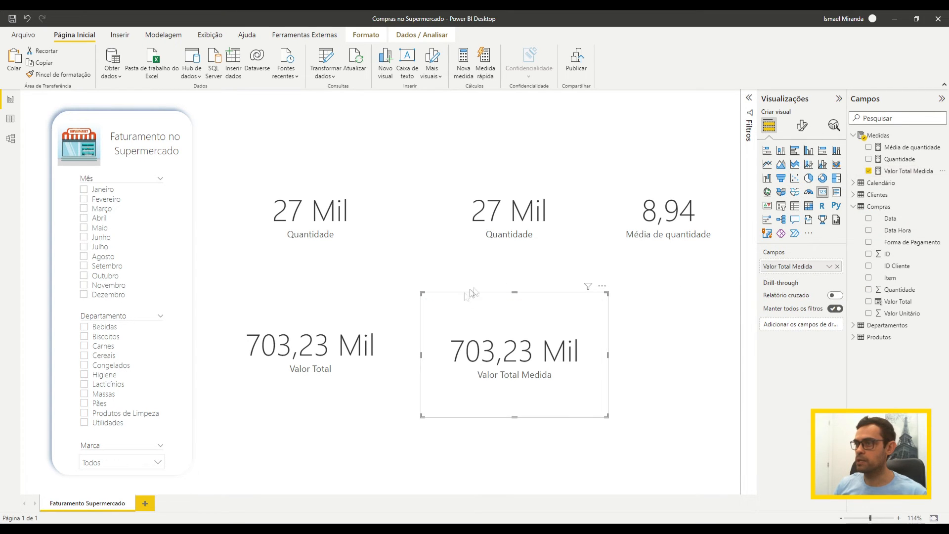
pyautogui.moveTo(527, 344); pyautogui.dragTo(524, 338)
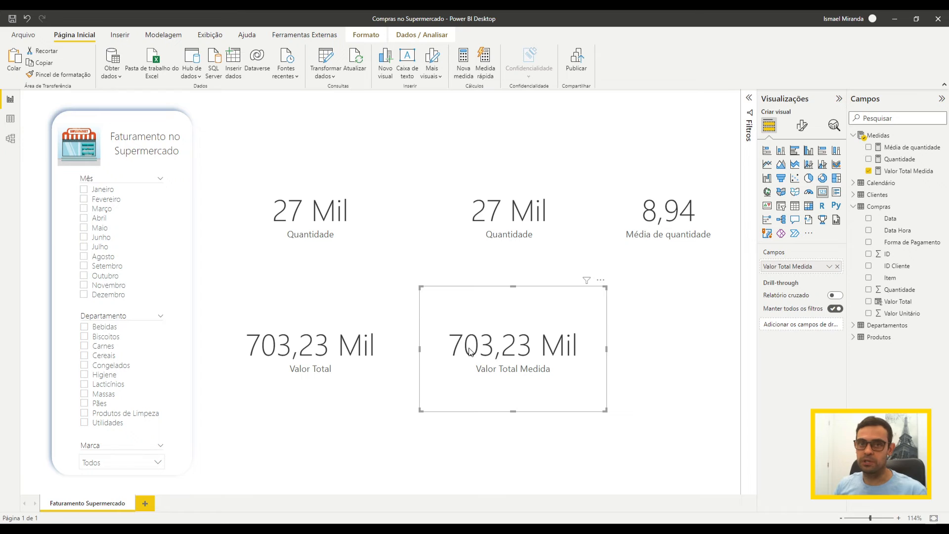
# Filter the report with the Mês slicer by Fevereiro, and switch the selection to Março
pyautogui.click(103, 205)
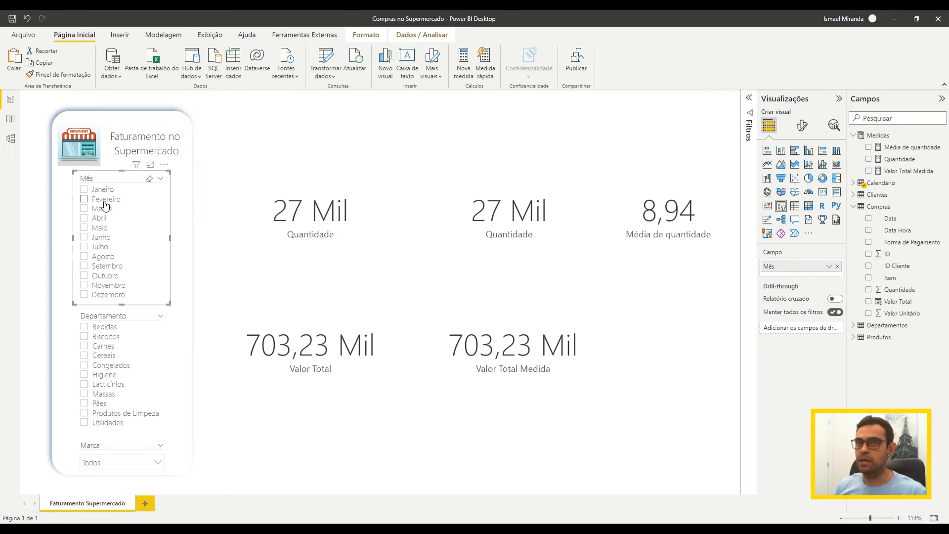
pyautogui.click(104, 200)
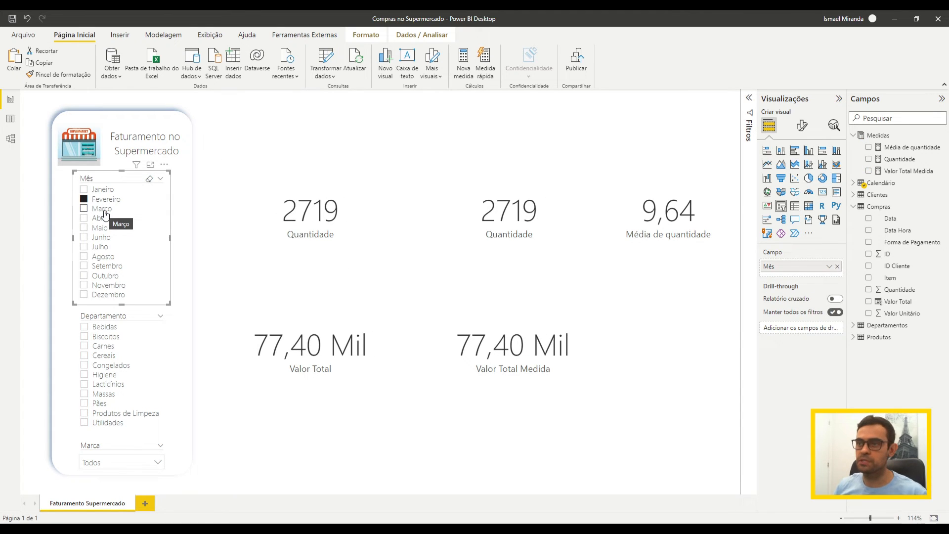
pyautogui.click(101, 208)
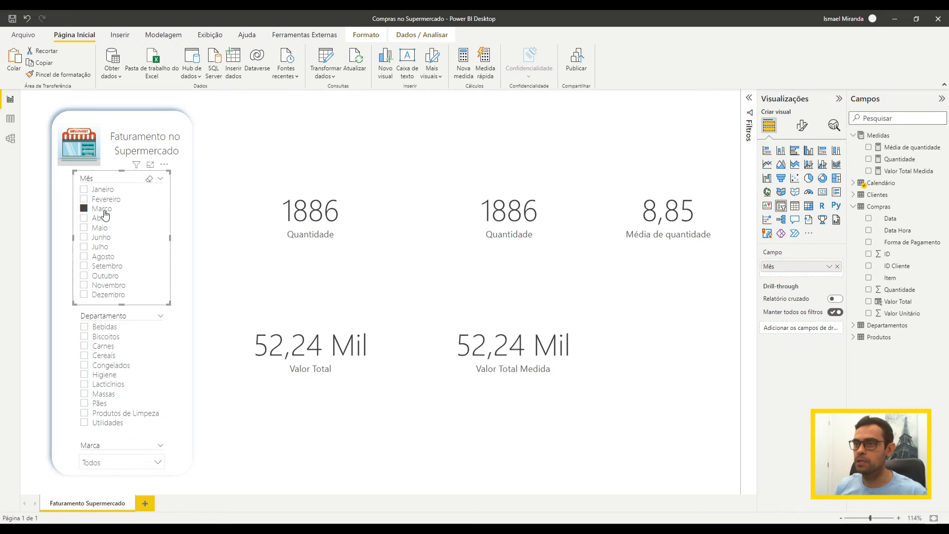
# Compare the Valor Total and Valor Total Medida cards, and review the SUMX function in the measure's formula
pyautogui.click(326, 322)
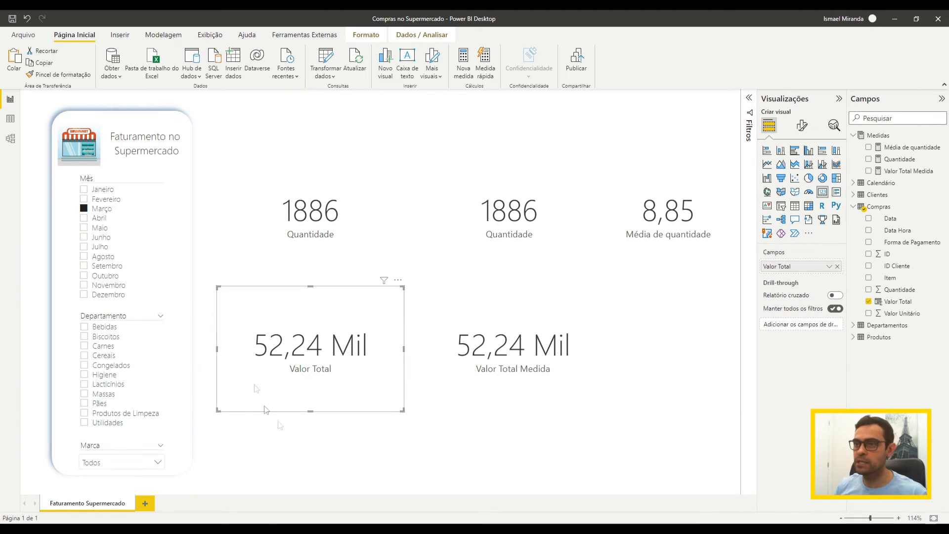
pyautogui.click(514, 383)
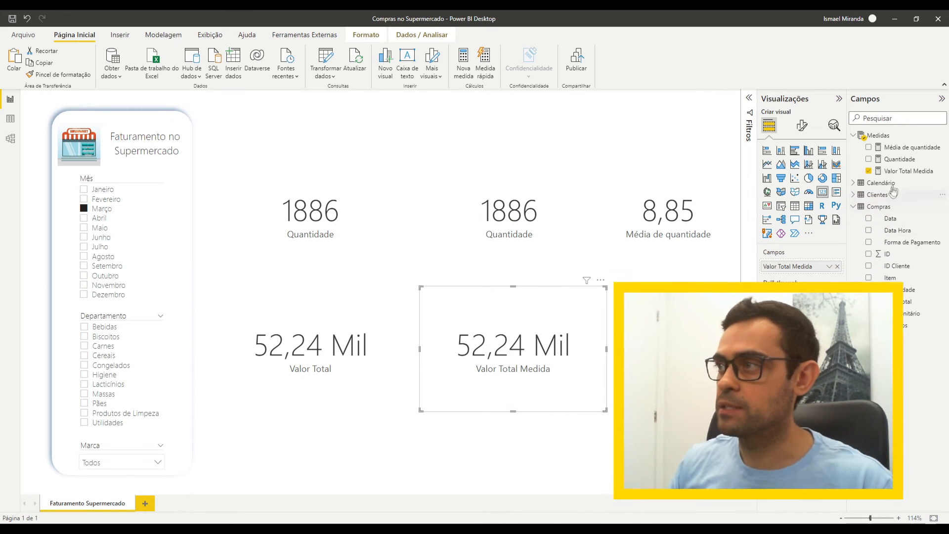
pyautogui.click(908, 170)
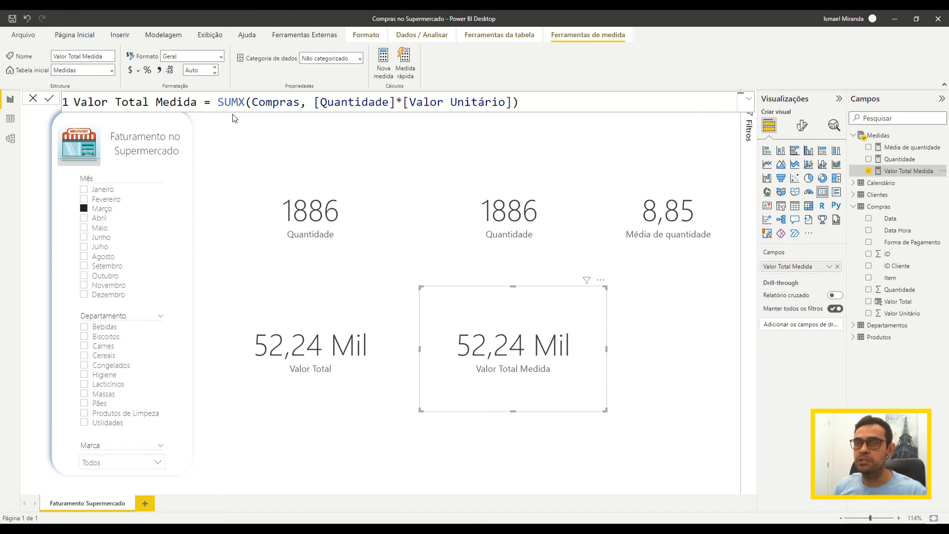
pyautogui.moveTo(238, 108); pyautogui.dragTo(223, 106)
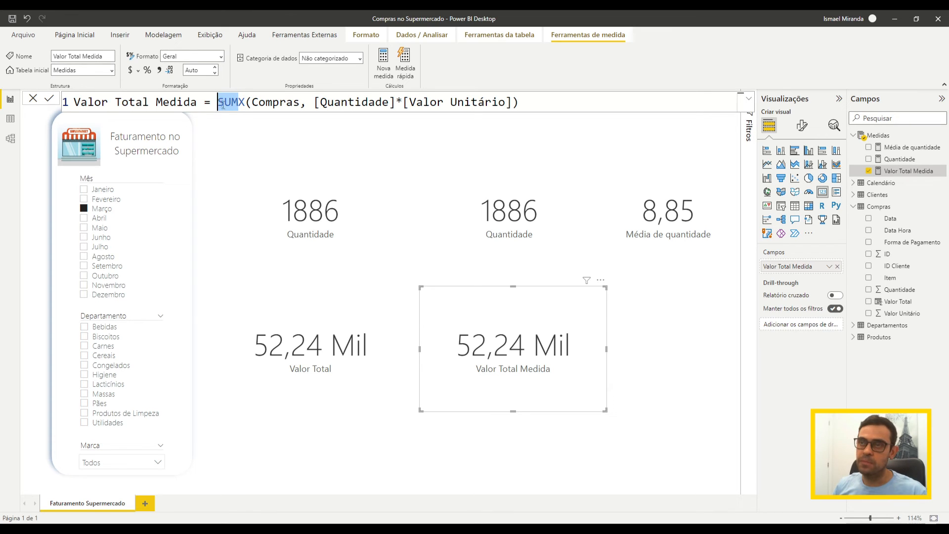
# Try replacing SUM with AVE and MA in the Valor Total Medida formula to look up other iterator functions
pyautogui.write('AVE')
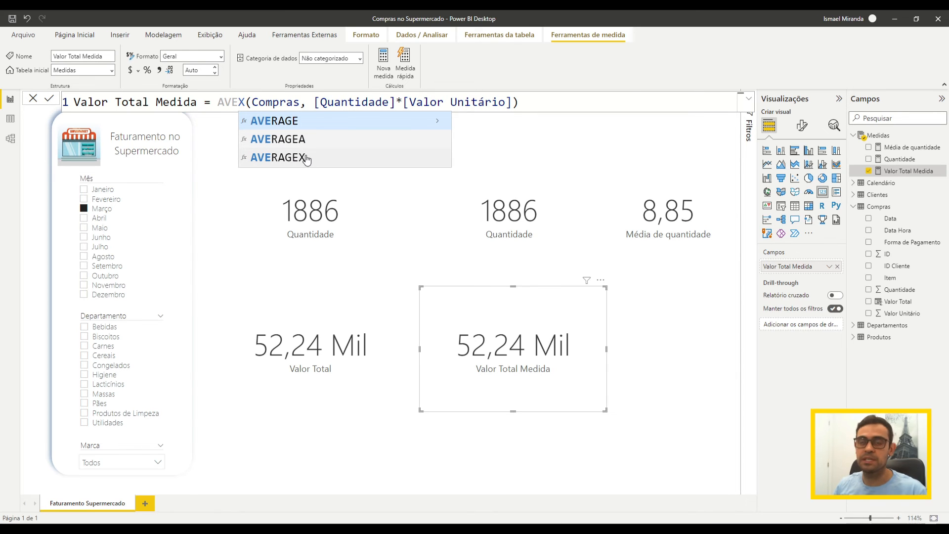
pyautogui.press('BackSpace')
pyautogui.press('BackSpace')
pyautogui.press('BackSpace')
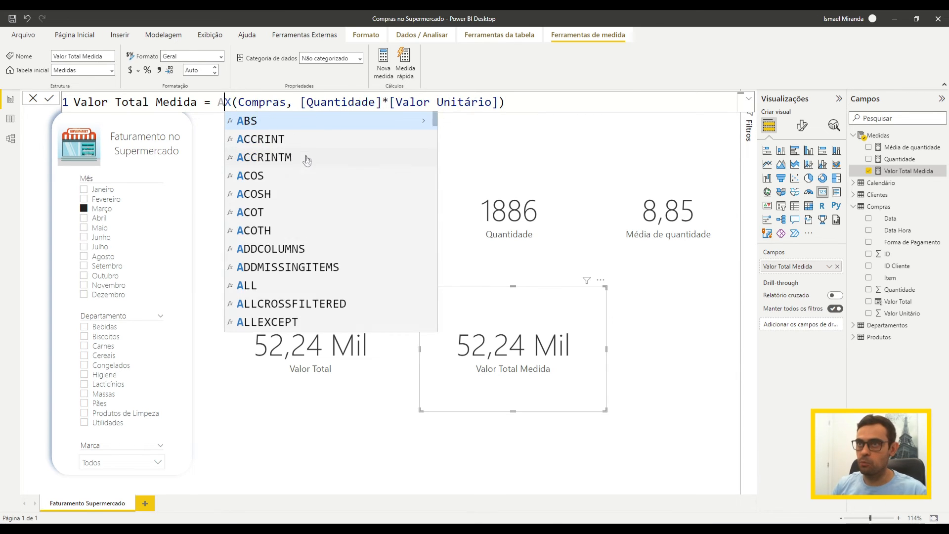
pyautogui.write('MA')
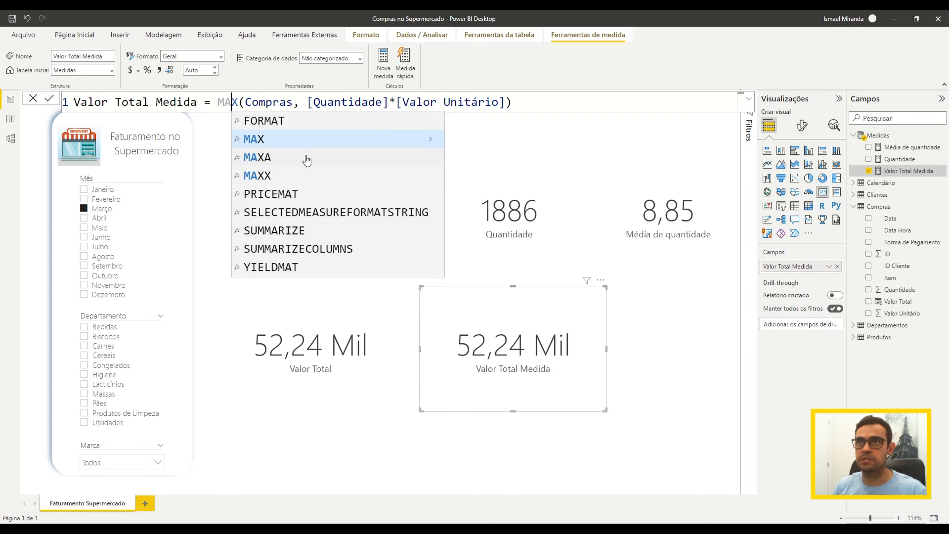
pyautogui.press('BackSpace')
pyautogui.press('BackSpace')
# Try MIN as the start of the function name in the formula and highlight the MINX suggestion
pyautogui.write('MIN')
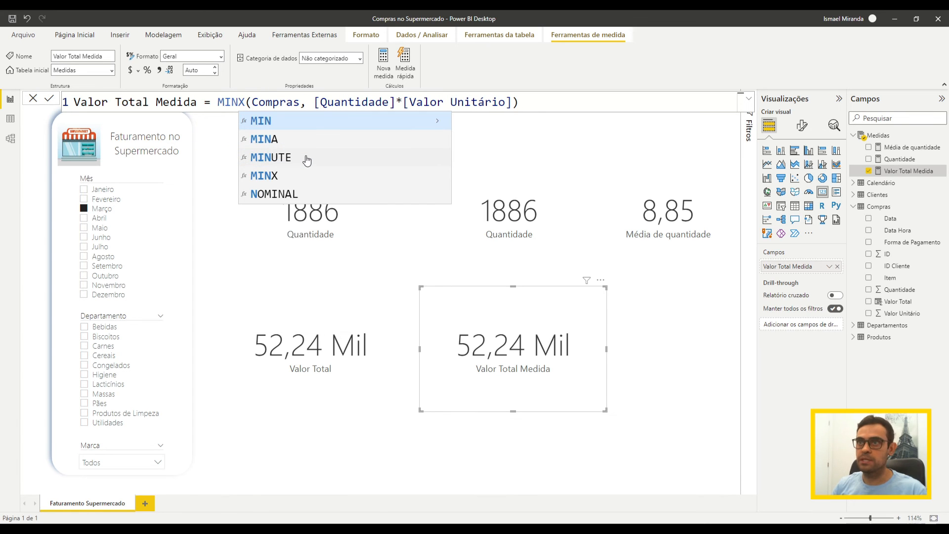
pyautogui.press('Down')
pyautogui.press('Down')
pyautogui.press('Down')
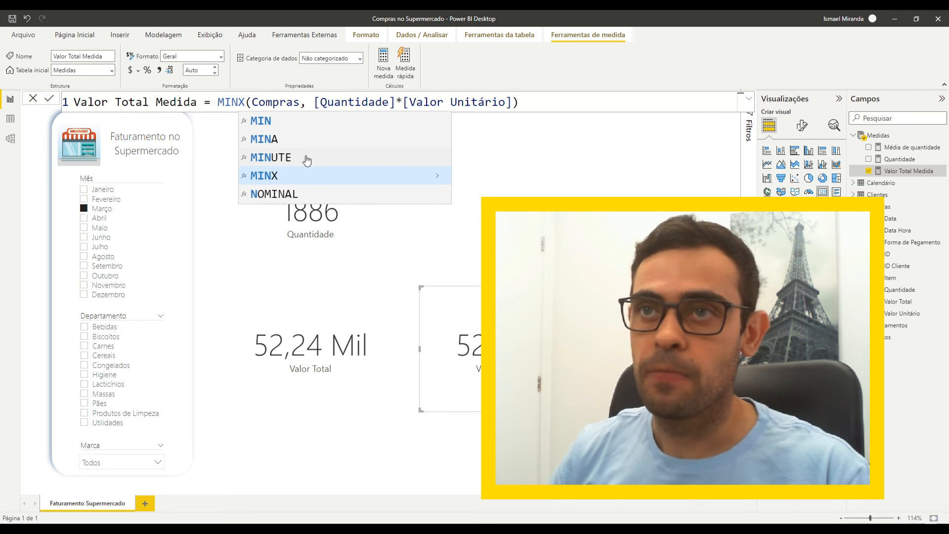
# Restore SUMX as the function in the Valor Total Medida formula
pyautogui.press('BackSpace')
pyautogui.press('BackSpace')
pyautogui.press('BackSpace')
pyautogui.write('SU')
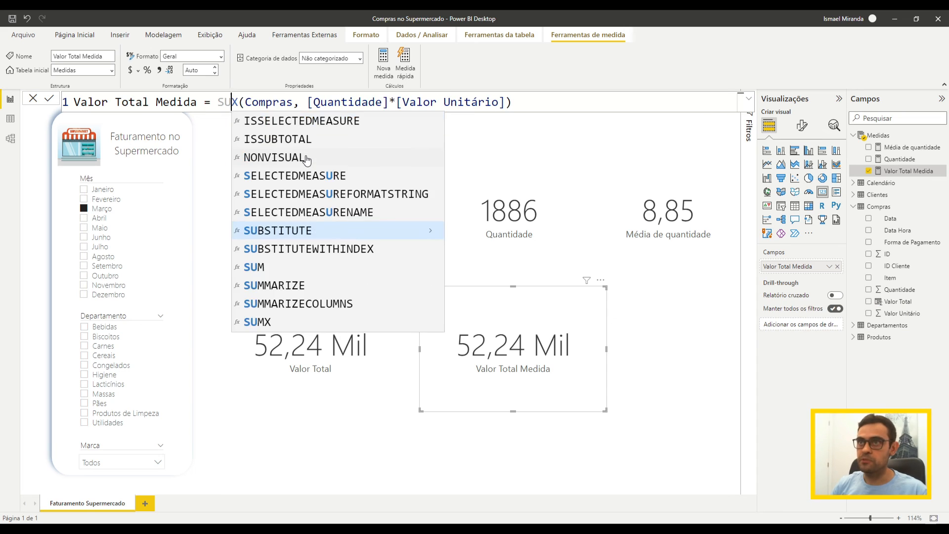
pyautogui.write('M')
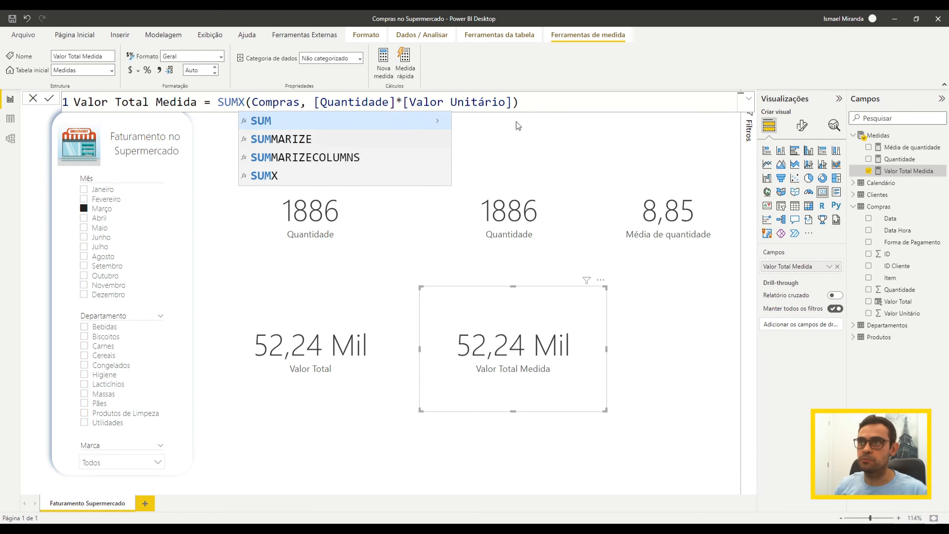
pyautogui.click(533, 102)
# Review the SUMX function name and its Compras table argument in the Valor Total Medida formula
pyautogui.click(222, 102)
pyautogui.doubleClick(225, 102)
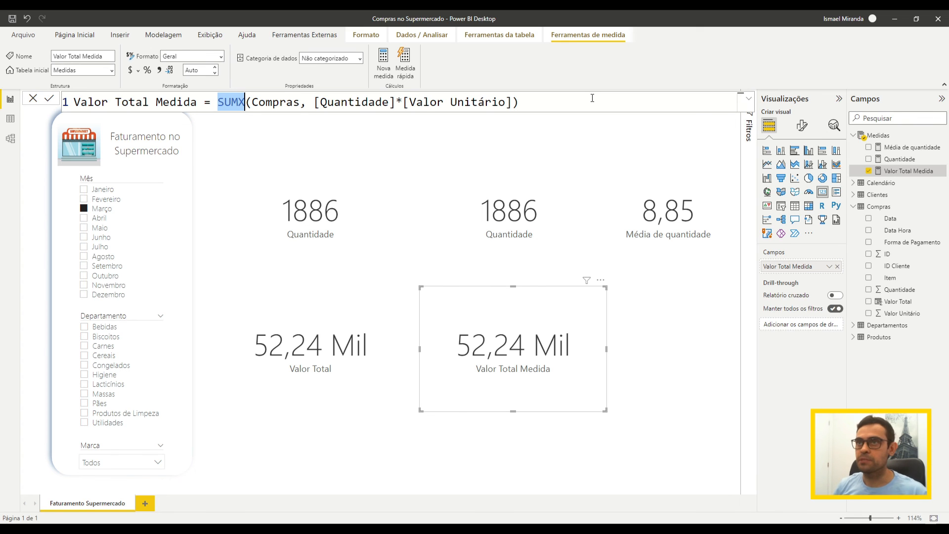
pyautogui.press('Right')
pyautogui.press('Right')
pyautogui.hotkey('shift', 'Right')
pyautogui.hotkey('shift', 'Right')
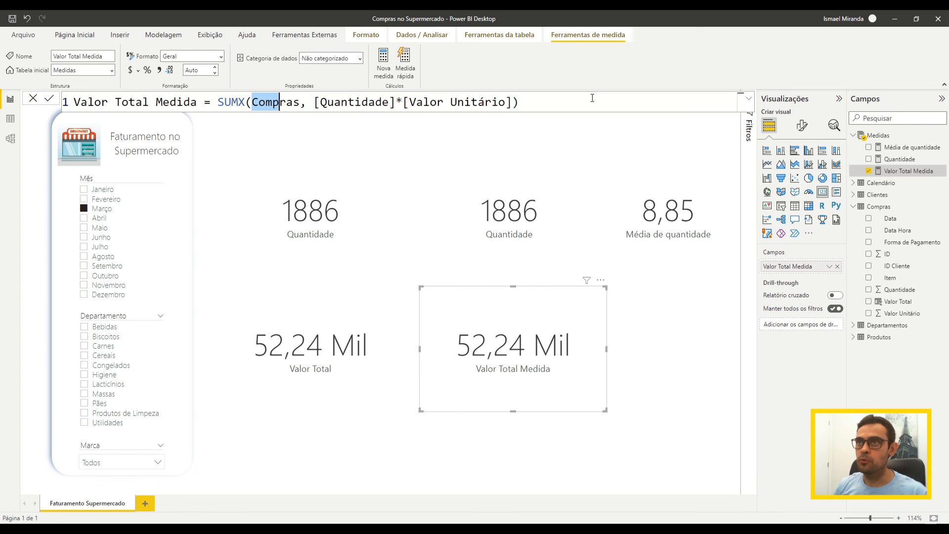
pyautogui.hotkey('shift', 'Right')
pyautogui.hotkey('shift', 'Right')
pyautogui.hotkey('shift', 'Right')
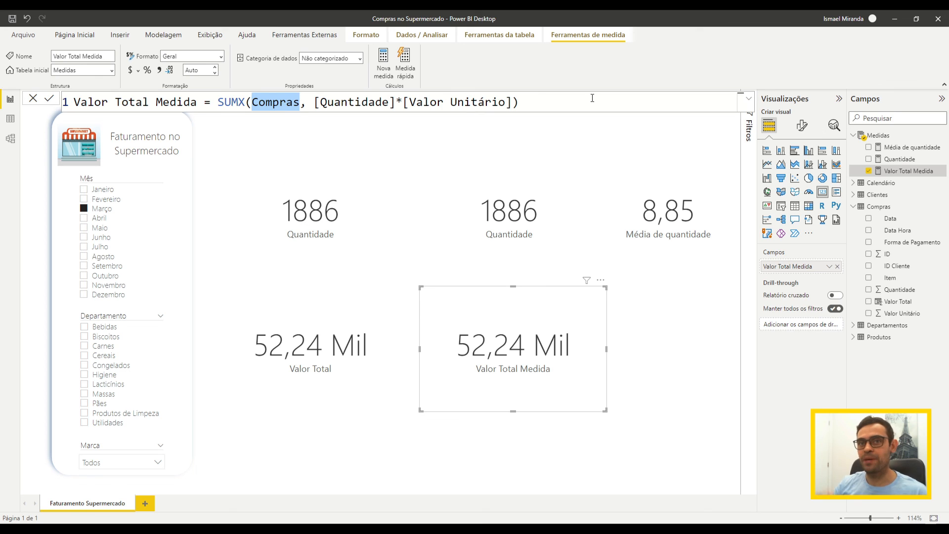